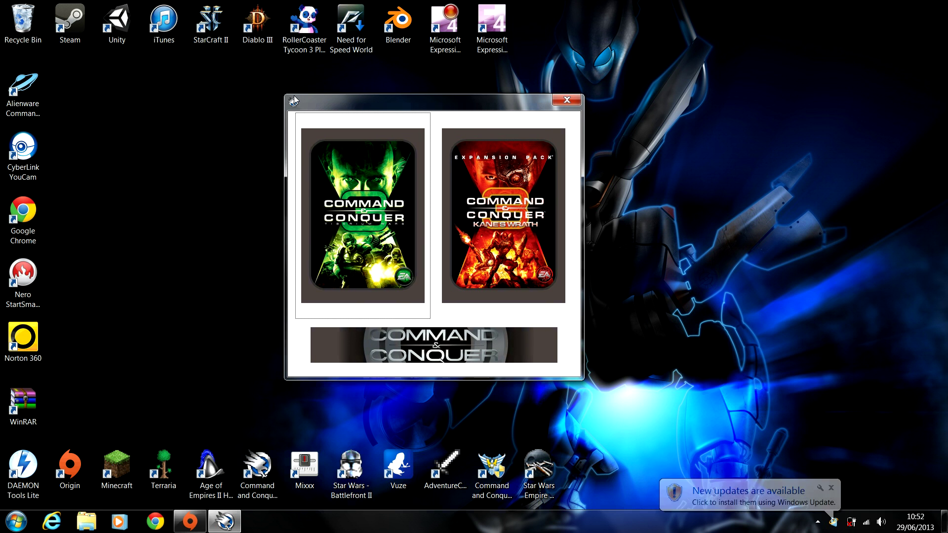
# Step: Bring up Origin's My Games library and scroll through the Command & Conquer titles
pyautogui.click(190, 520)
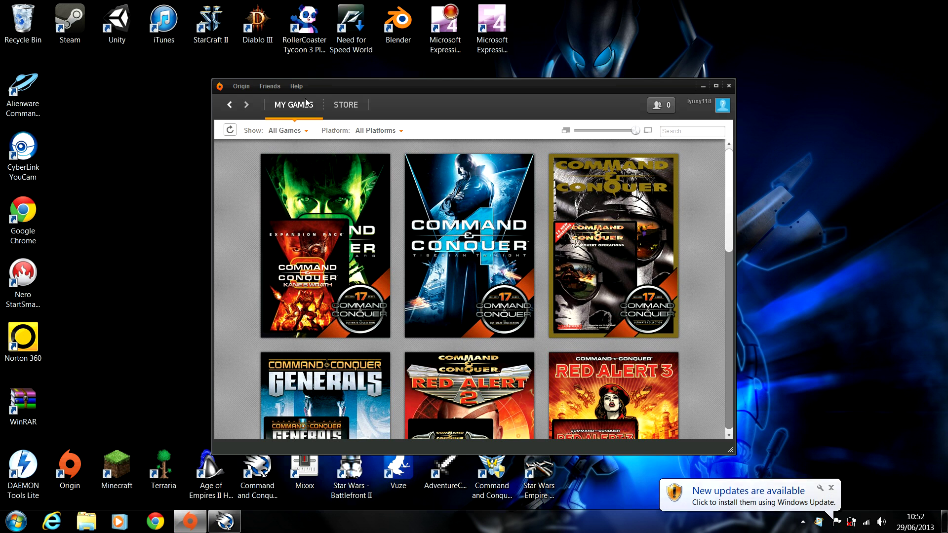
pyautogui.moveTo(502, 85); pyautogui.dragTo(488, 97)
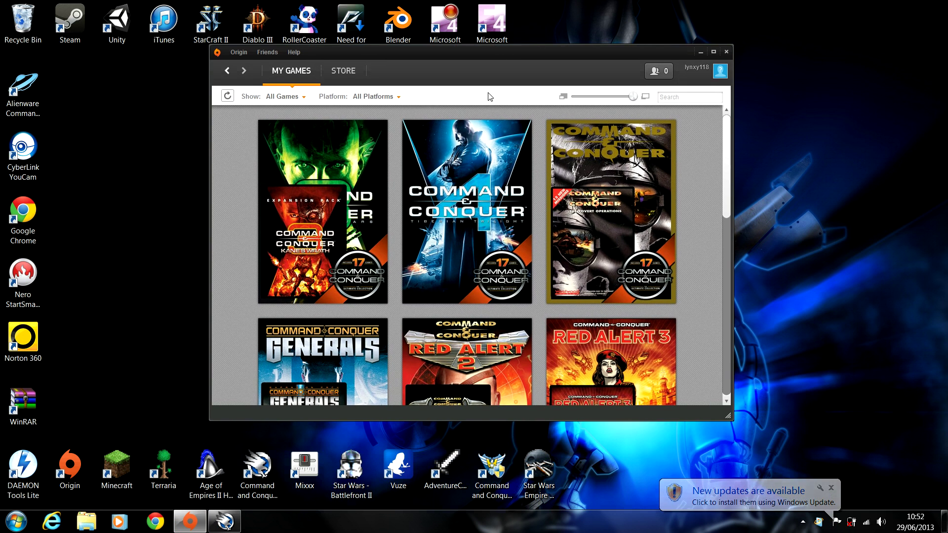
pyautogui.scroll(-3, 437, 200)
pyautogui.scroll(-3, 395, 277)
pyautogui.scroll(4, 385, 261)
pyautogui.scroll(2, 374, 249)
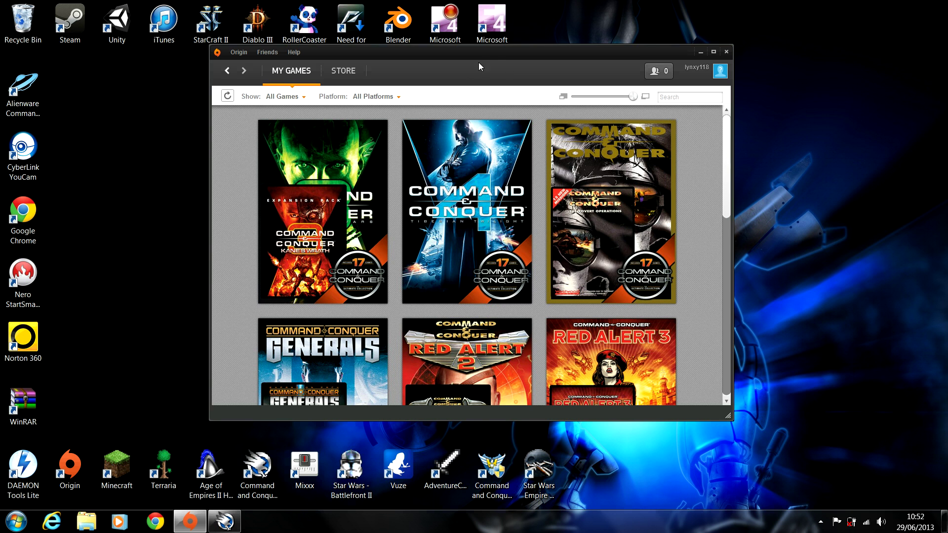
# Step: Move the Origin window around the desktop, ending near the centre
pyautogui.moveTo(479, 59); pyautogui.dragTo(286, 12)
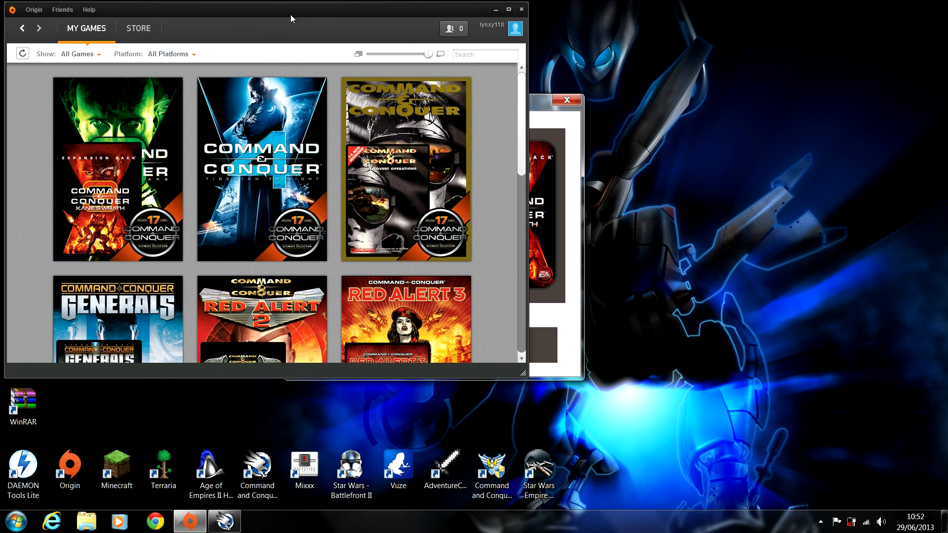
pyautogui.moveTo(467, 212)
pyautogui.moveTo(293, 10)
pyautogui.mouseDown()
pyautogui.moveTo(544, 102)
pyautogui.moveTo(473, 103)
pyautogui.mouseUp()
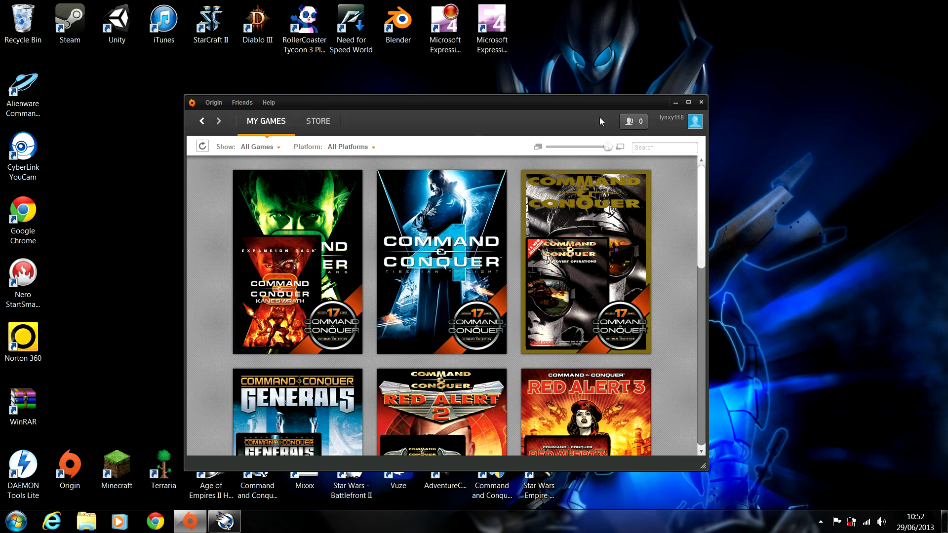
pyautogui.moveTo(543, 101); pyautogui.dragTo(541, 60)
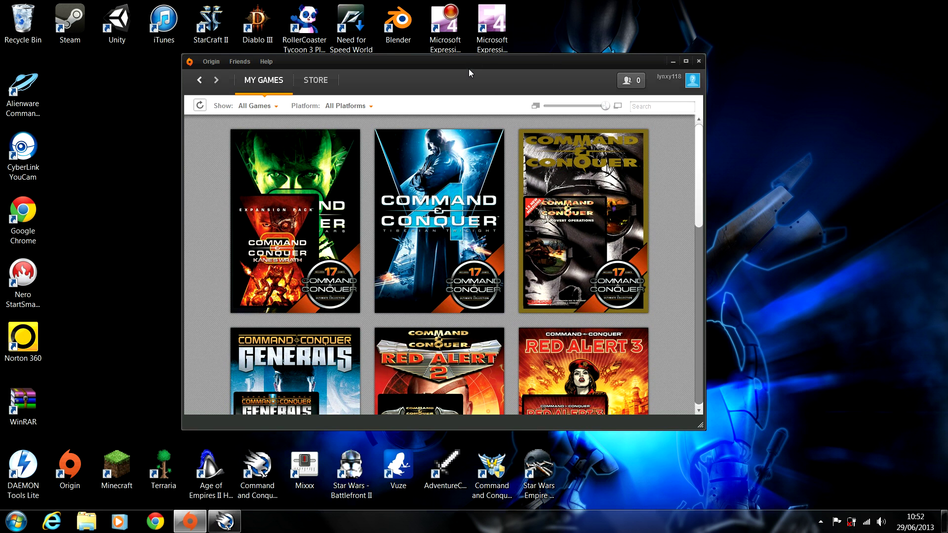
pyautogui.moveTo(469, 73); pyautogui.dragTo(341, 40)
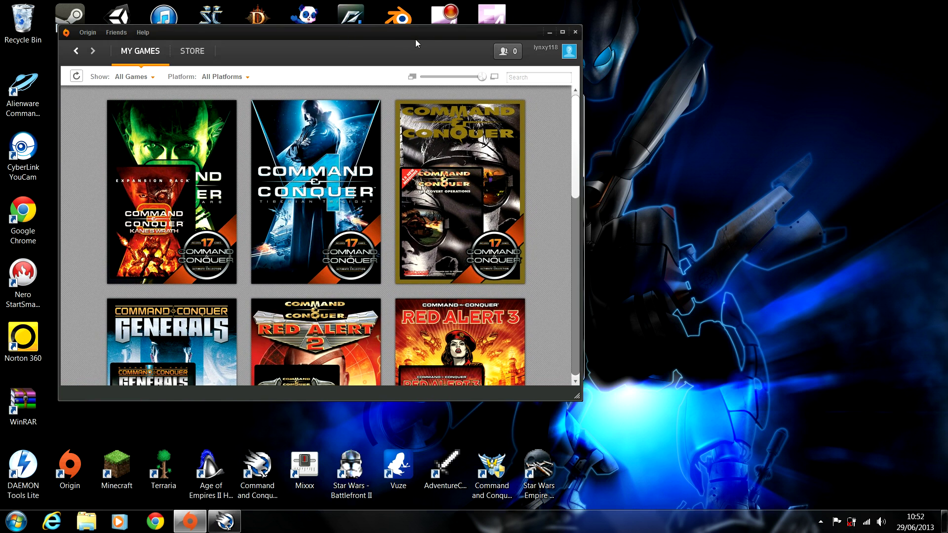
pyautogui.moveTo(415, 39)
pyautogui.mouseDown()
pyautogui.moveTo(446, 72)
pyautogui.moveTo(537, 99)
pyautogui.mouseUp()
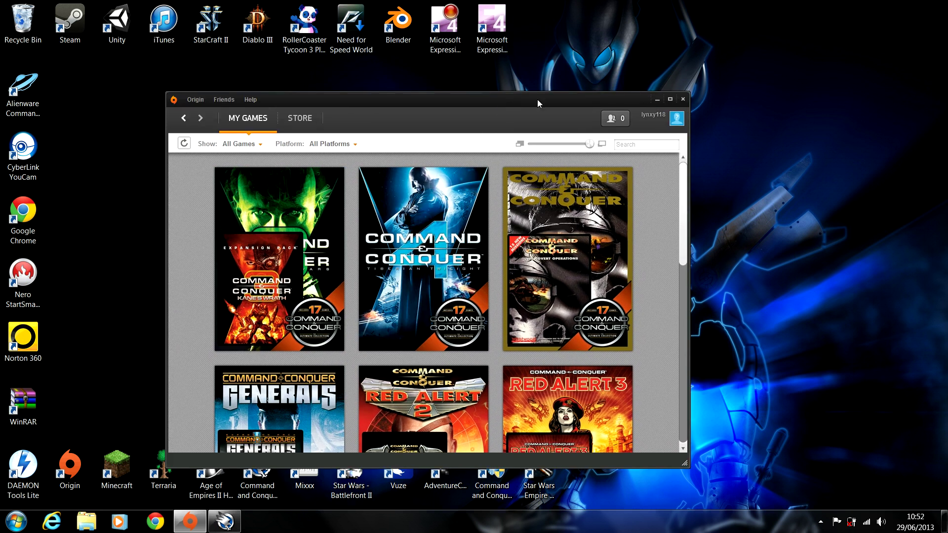
# Step: Close Origin and launch regedit from the Windows 7 Start menu search
pyautogui.click(683, 101)
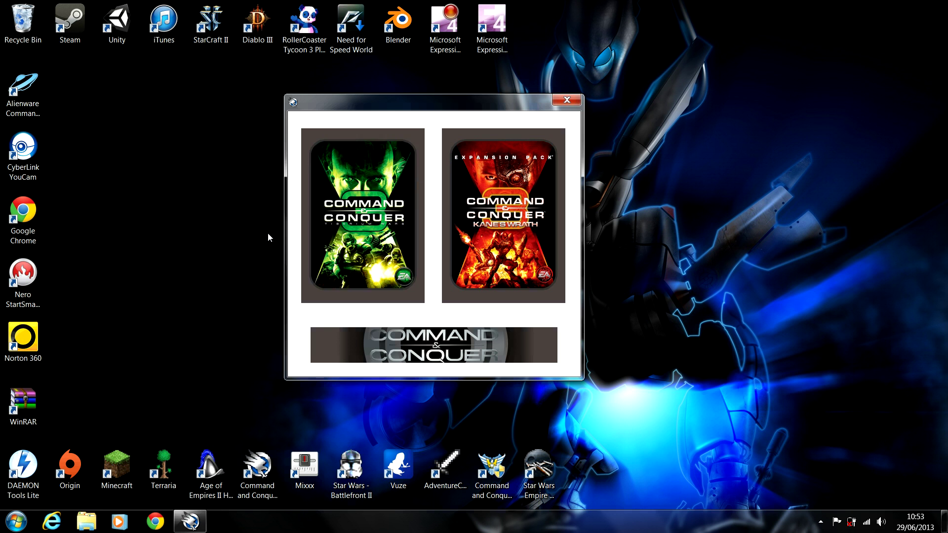
pyautogui.click(15, 521)
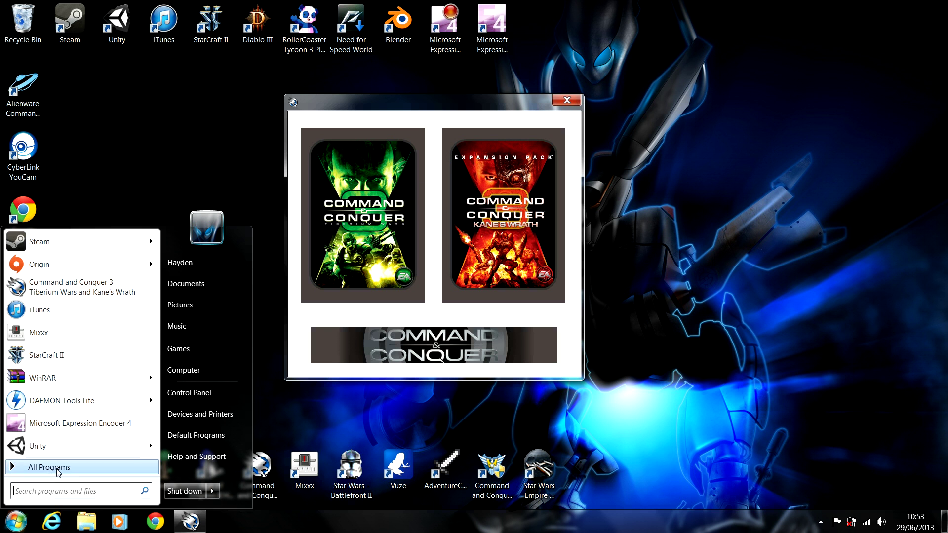
pyautogui.click(65, 492)
pyautogui.write('r')
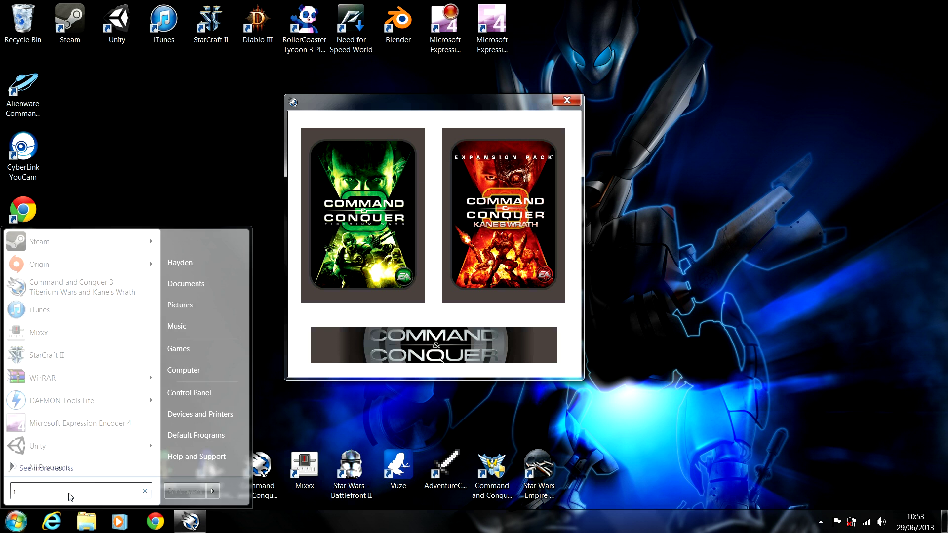
pyautogui.write('egedit')
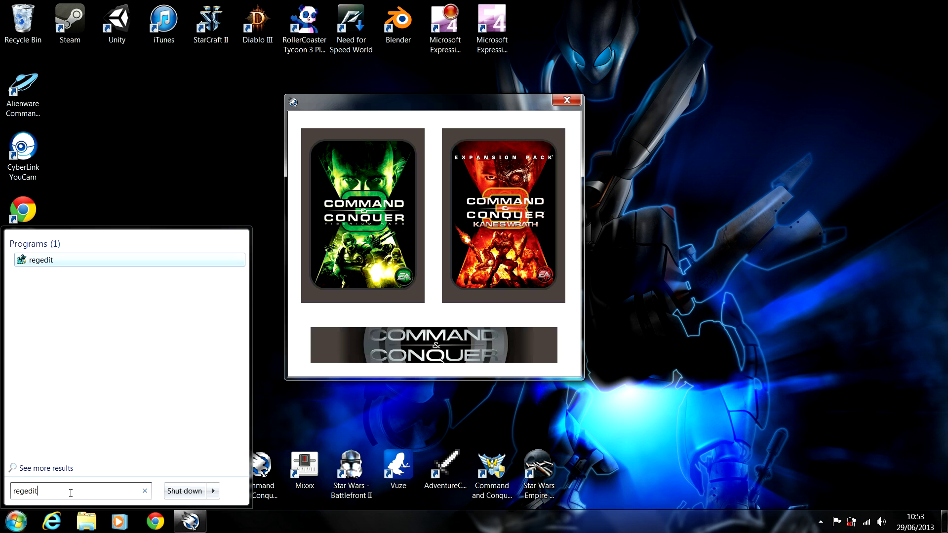
pyautogui.click(51, 266)
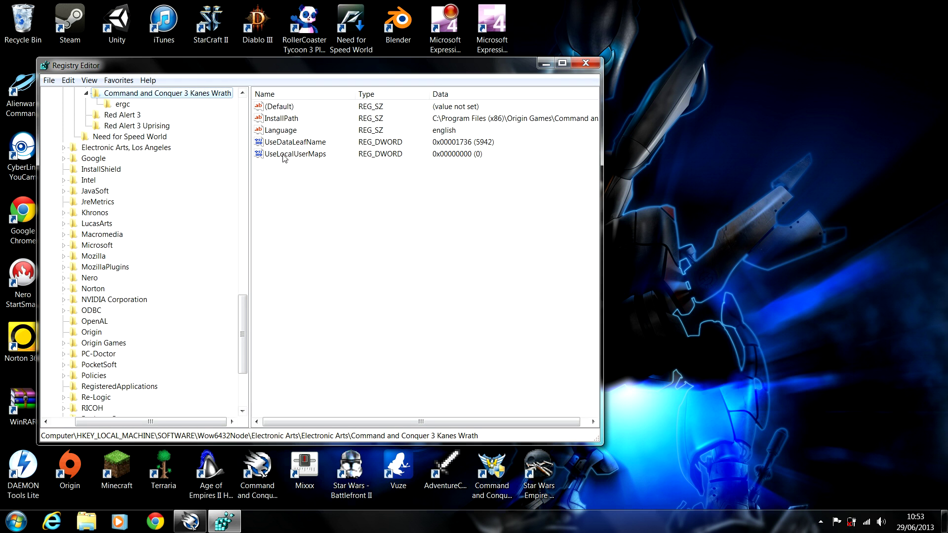
pyautogui.scroll(3, 177, 163)
pyautogui.scroll(1, 177, 163)
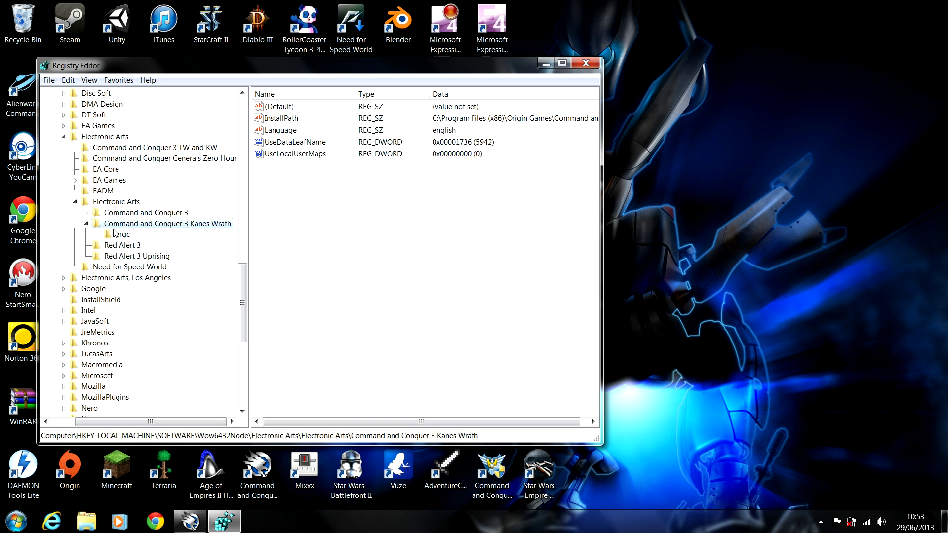
pyautogui.scroll(8, 129, 252)
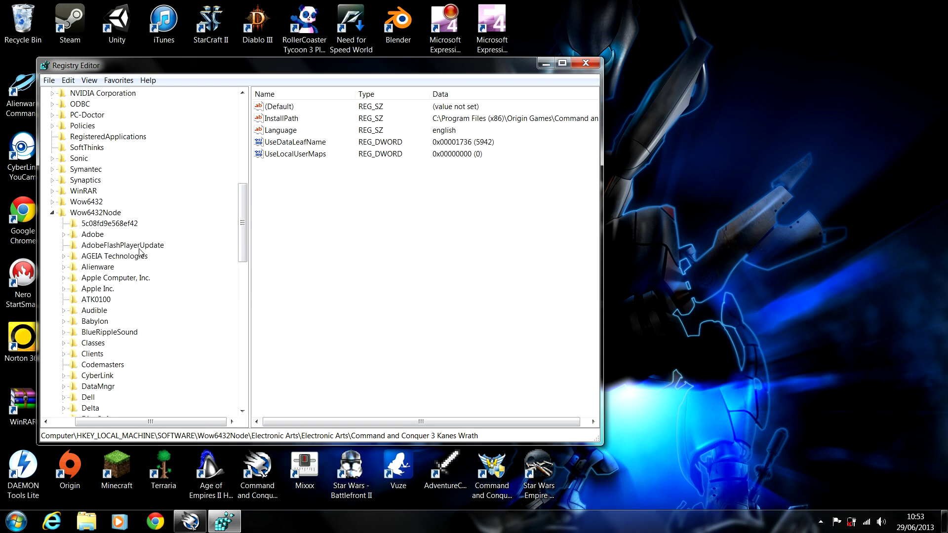
pyautogui.scroll(8, 136, 267)
pyautogui.scroll(6, 142, 282)
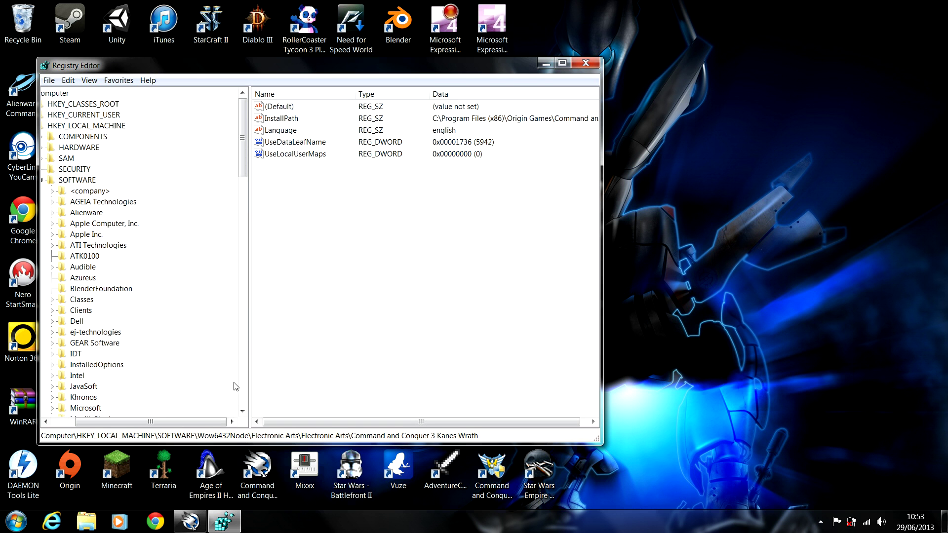
pyautogui.moveTo(197, 422); pyautogui.dragTo(175, 422)
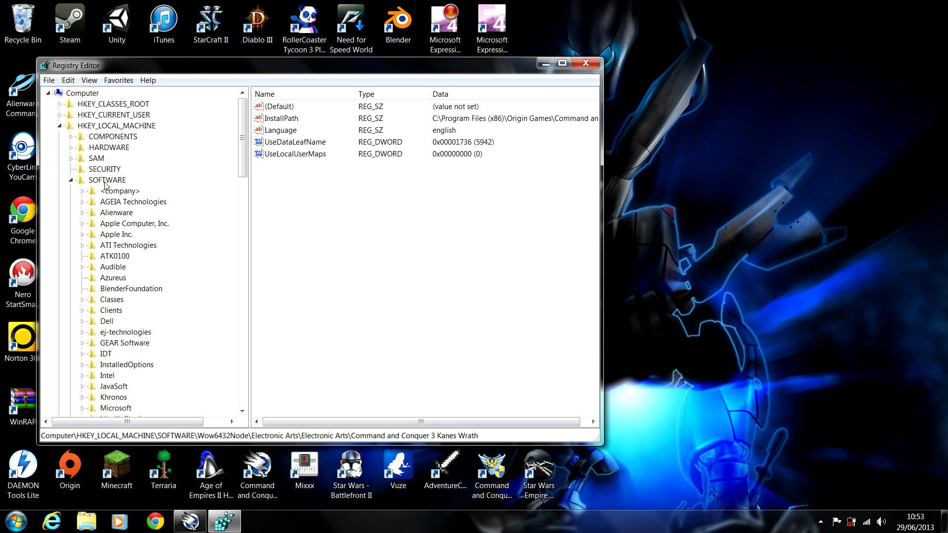
pyautogui.scroll(-1, 112, 191)
pyautogui.scroll(-3, 112, 191)
pyautogui.scroll(-3, 114, 192)
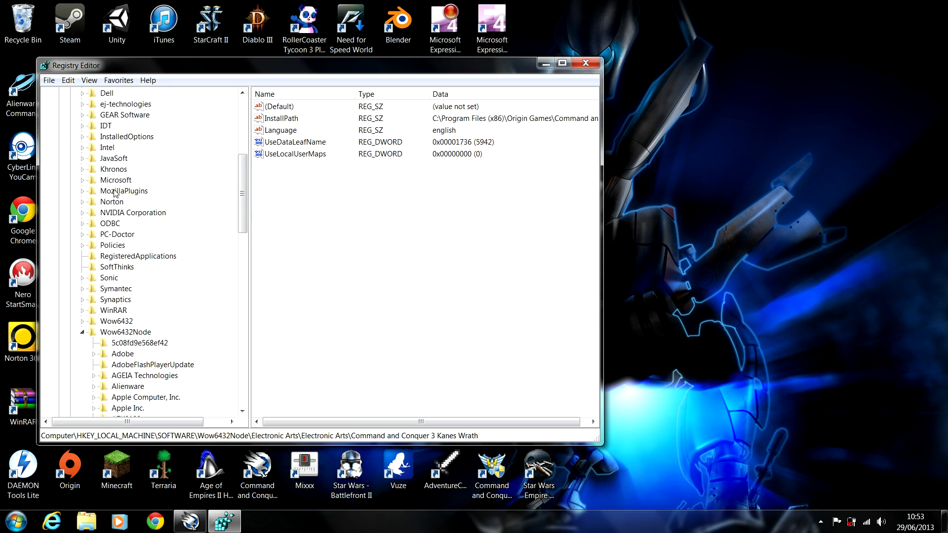
pyautogui.scroll(-1, 115, 193)
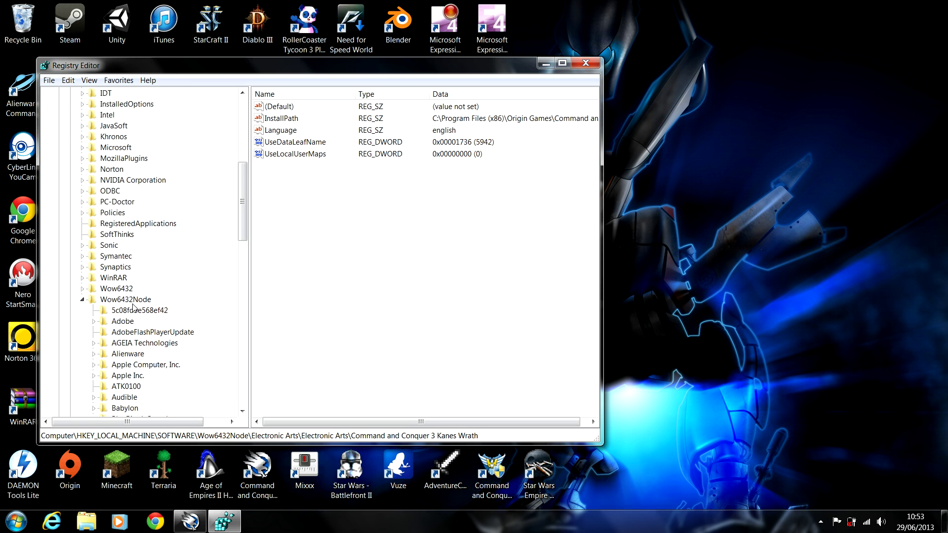
pyautogui.scroll(-1, 132, 300)
pyautogui.scroll(-2, 133, 299)
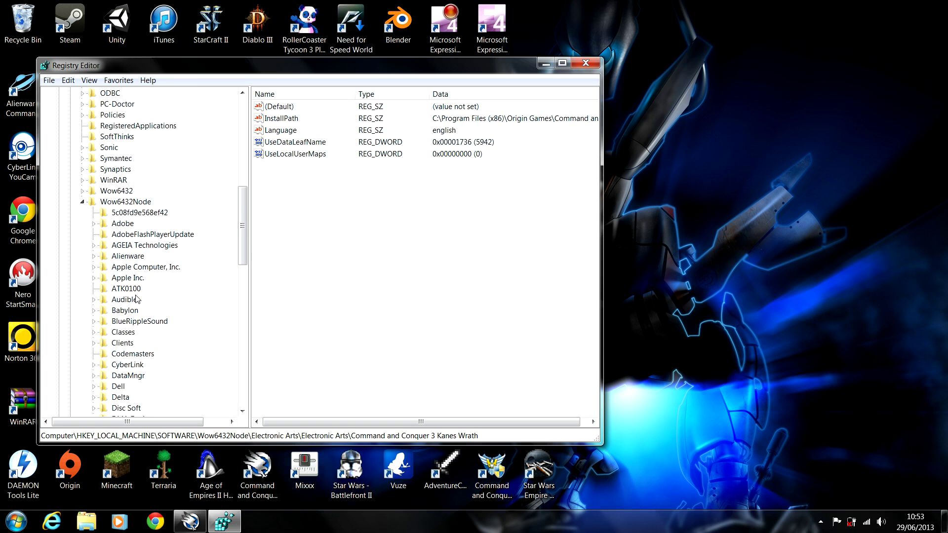
pyautogui.scroll(-4, 136, 296)
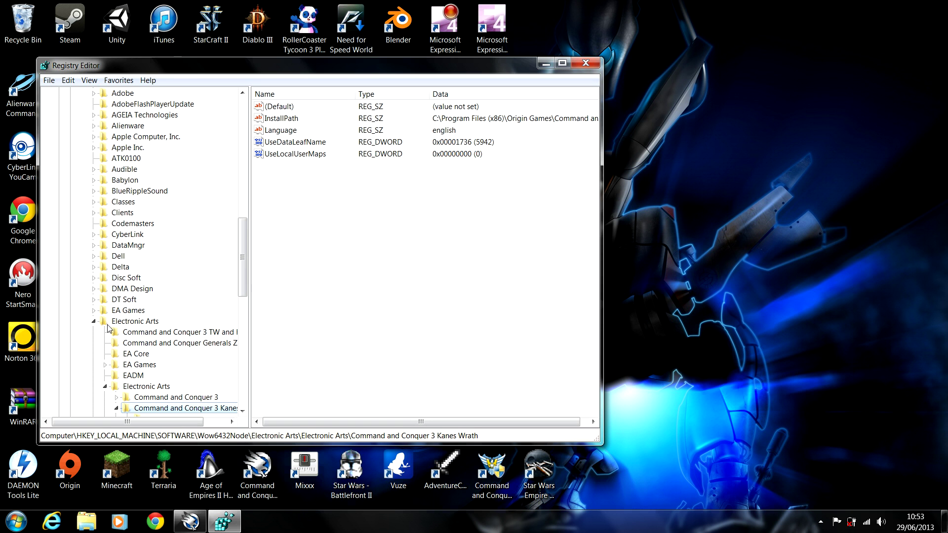
pyautogui.scroll(-2, 138, 323)
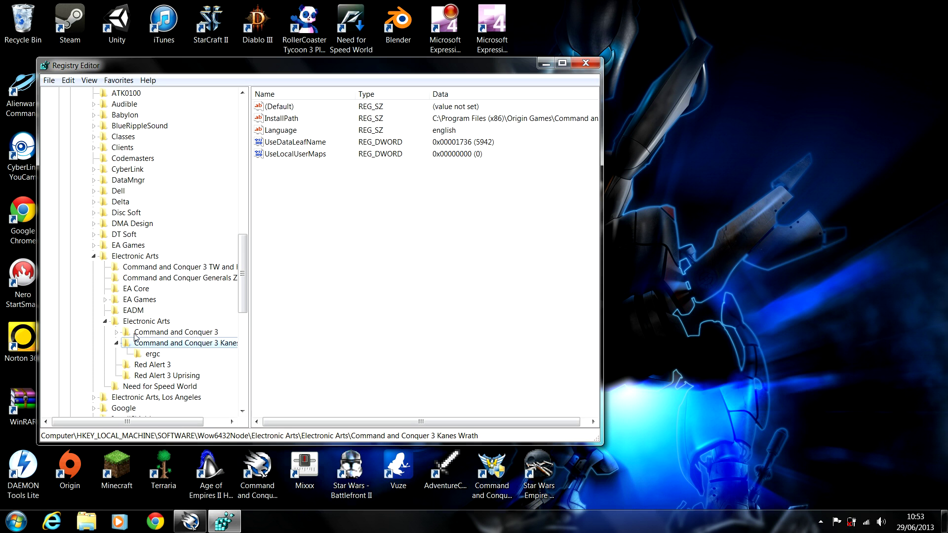
# Step: Compare UseDataLeafName and UseLocalUserMaps, then open the New value menu in Kanes Wrath
pyautogui.moveTo(158, 422); pyautogui.dragTo(183, 422)
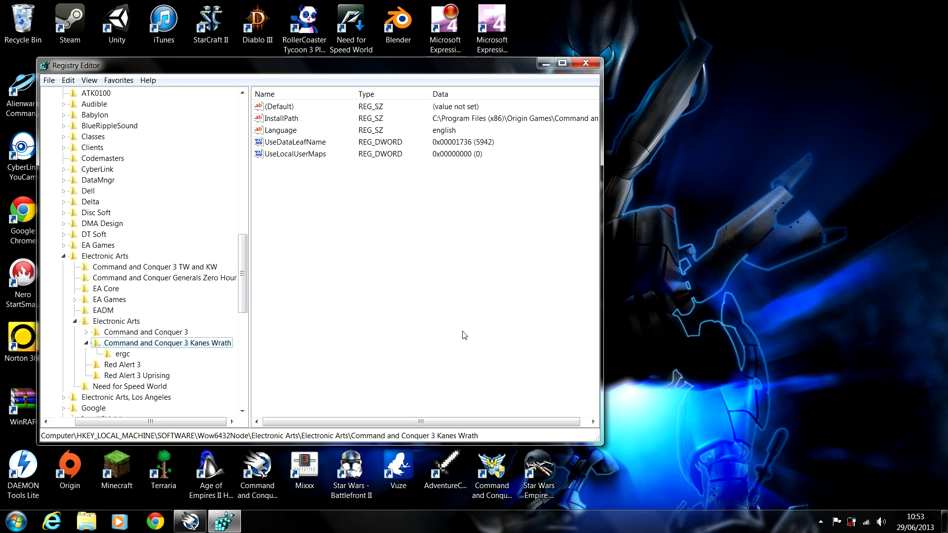
pyautogui.click(274, 143)
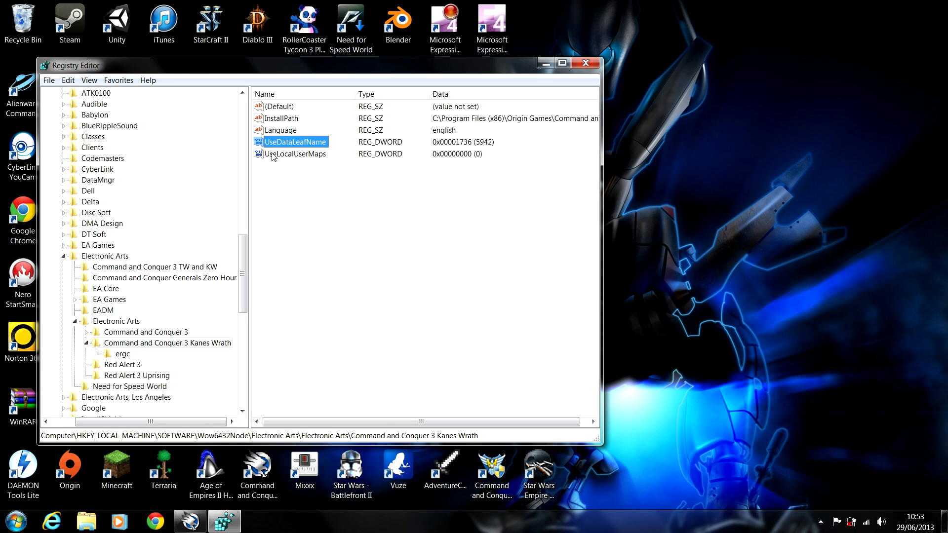
pyautogui.click(275, 158)
pyautogui.click(275, 159)
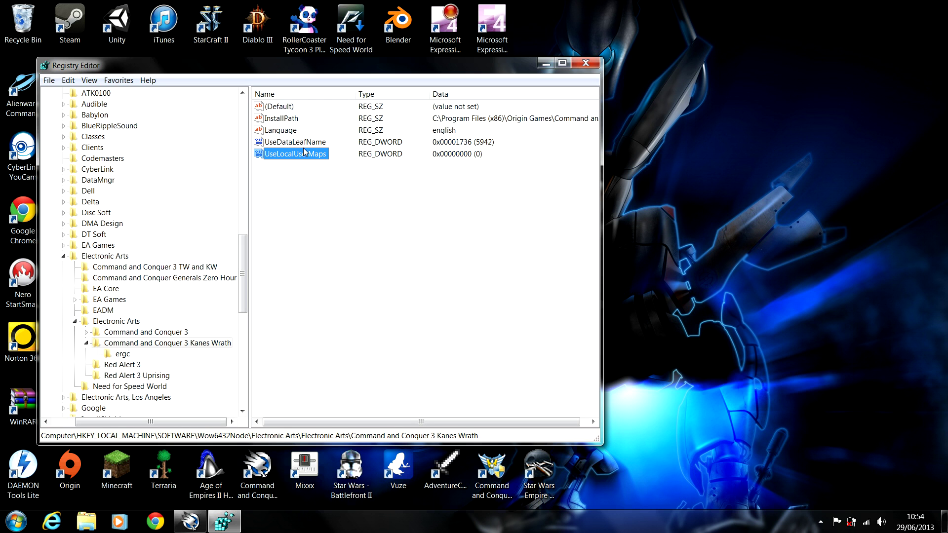
pyautogui.rightClick(299, 186)
pyautogui.moveTo(325, 193)
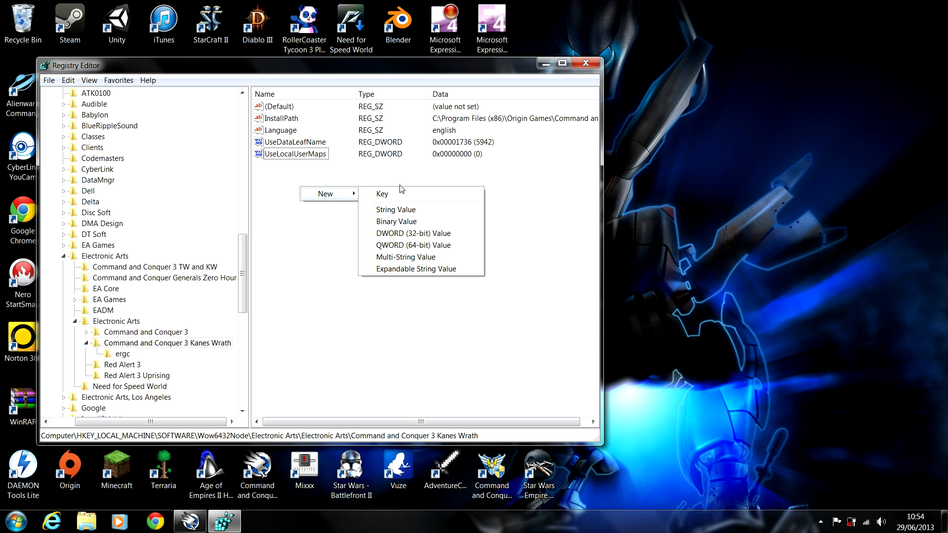
# Step: Add a DWORD (32-bit) value named UseDataLeafName and dismiss the duplicate-name error
pyautogui.click(416, 233)
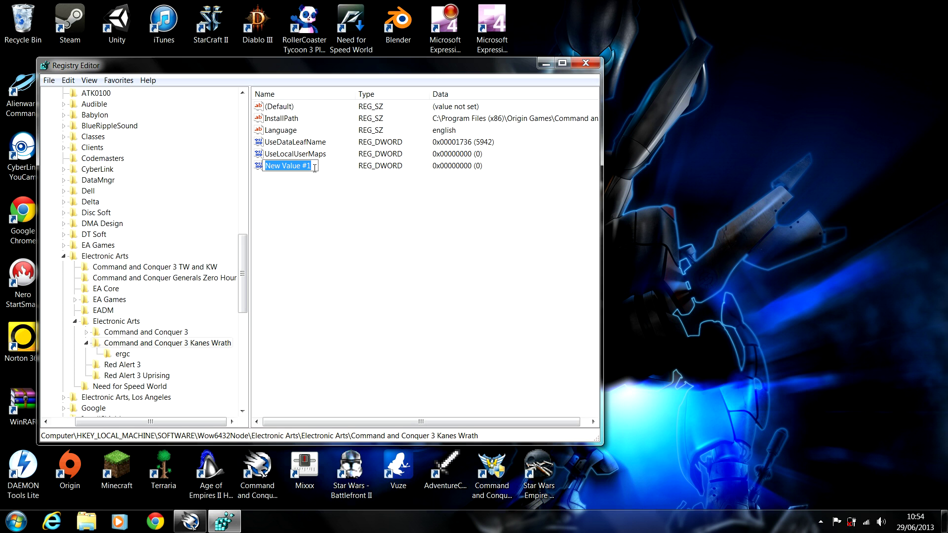
pyautogui.write('Use')
pyautogui.write('Data')
pyautogui.write('LeafN')
pyautogui.write('ame')
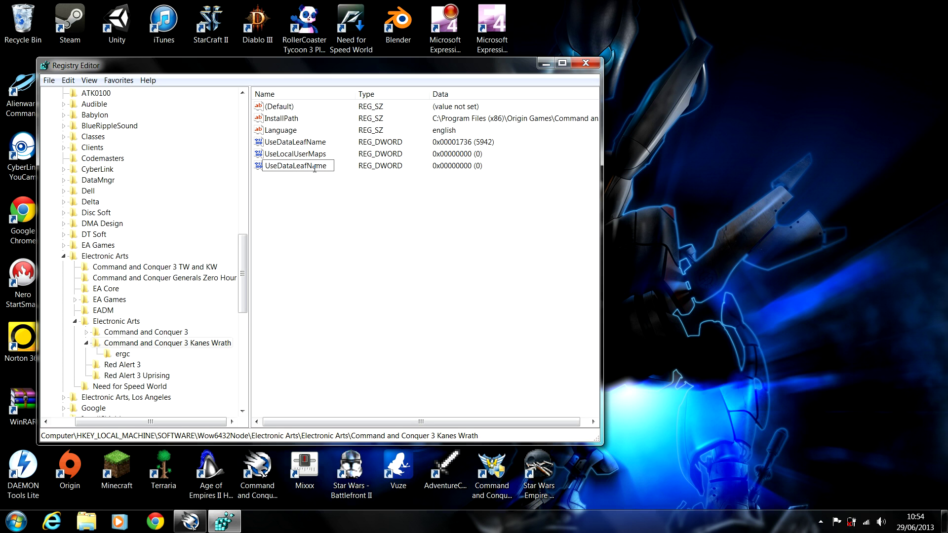
pyautogui.press('Return')
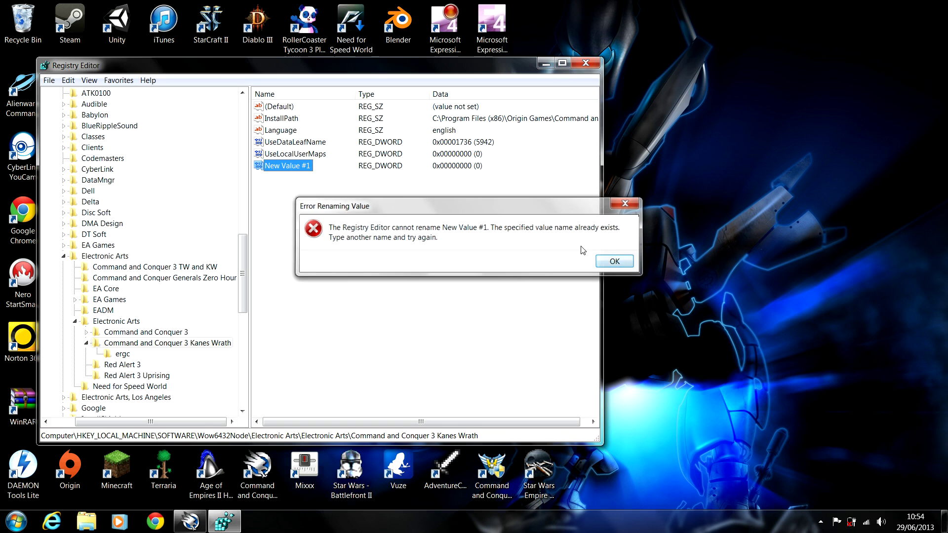
pyautogui.press('Return')
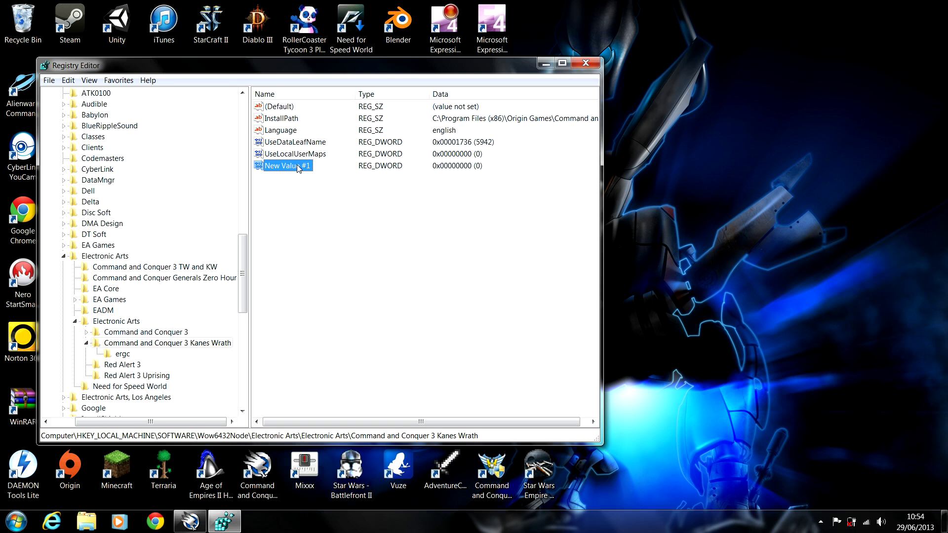
pyautogui.doubleClick(307, 165)
pyautogui.click(271, 120)
pyautogui.rightClick(308, 167)
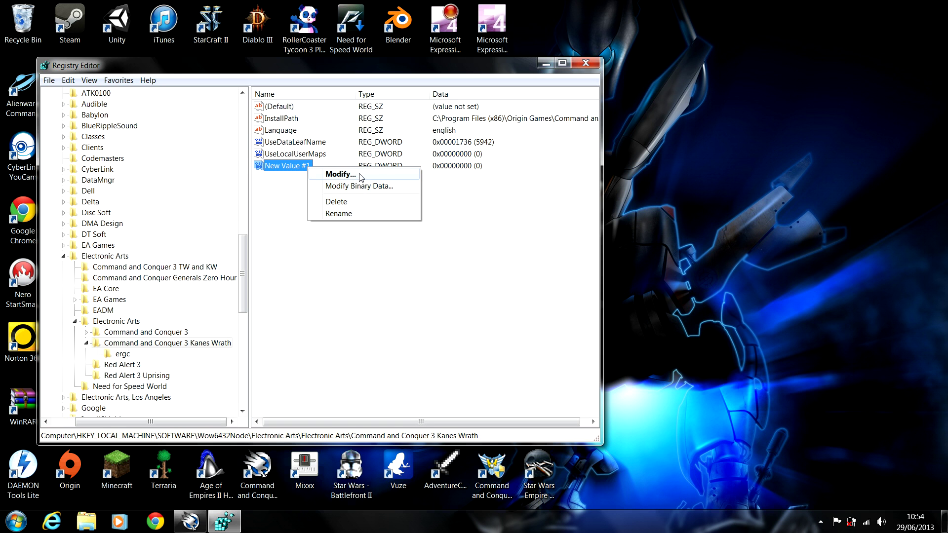
pyautogui.click(344, 175)
pyautogui.click(276, 119)
pyautogui.rightClick(306, 165)
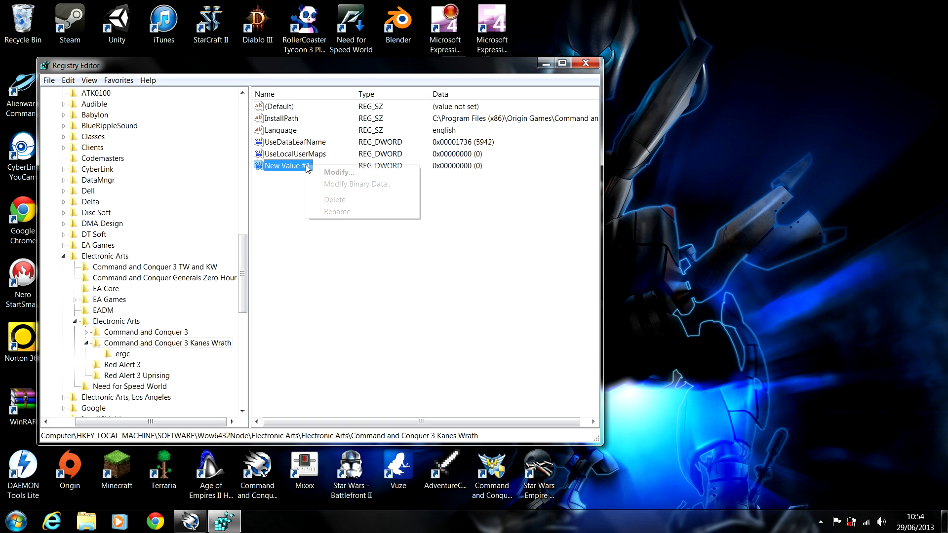
pyautogui.click(356, 184)
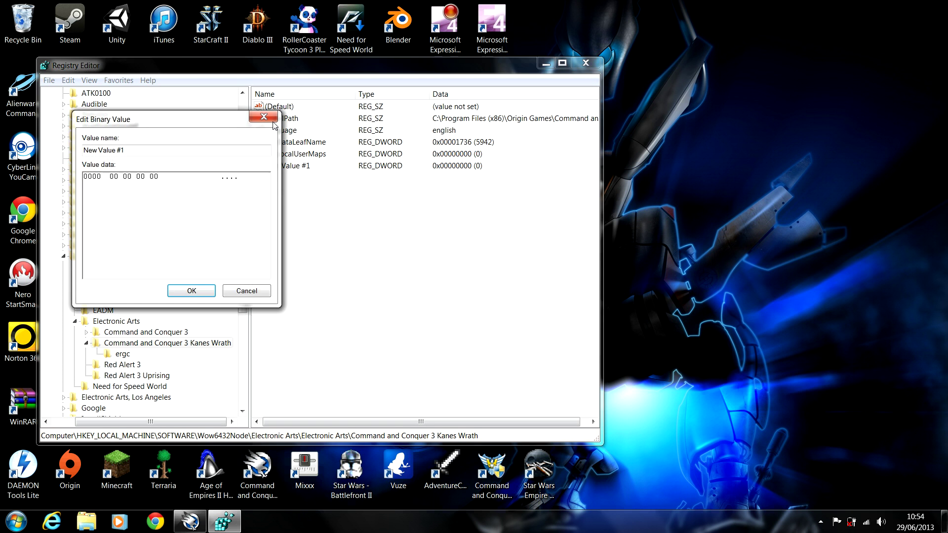
pyautogui.click(272, 121)
pyautogui.rightClick(310, 166)
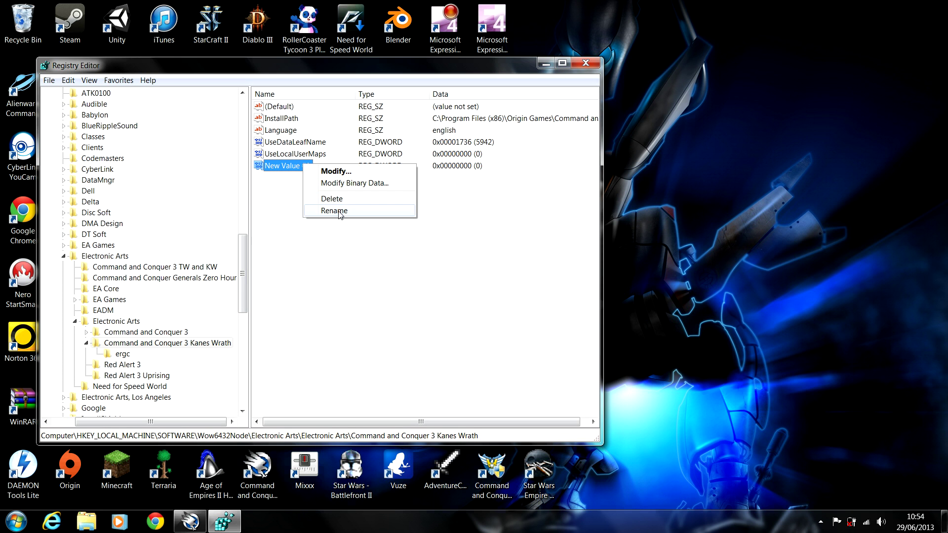
pyautogui.click(331, 210)
pyautogui.write('Use')
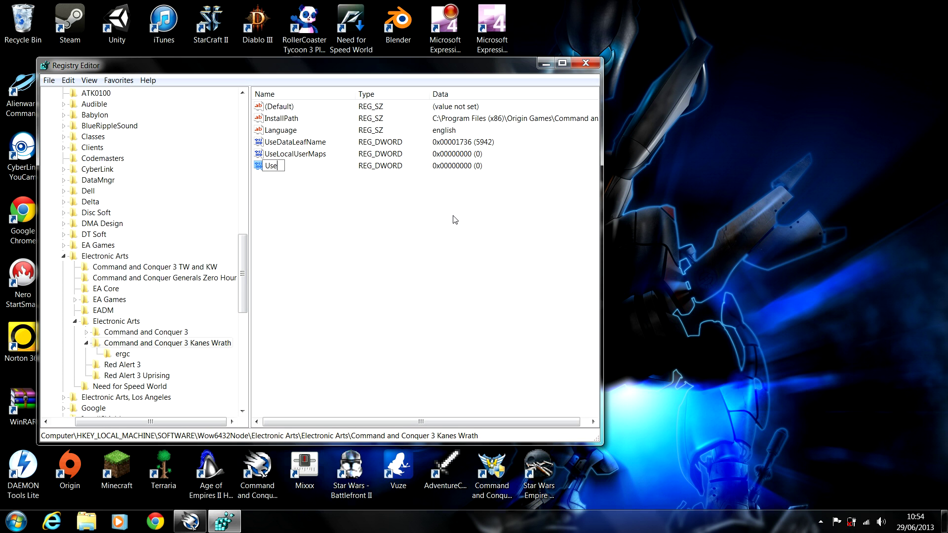
pyautogui.write('DataLea')
pyautogui.write('fName')
pyautogui.press('Return')
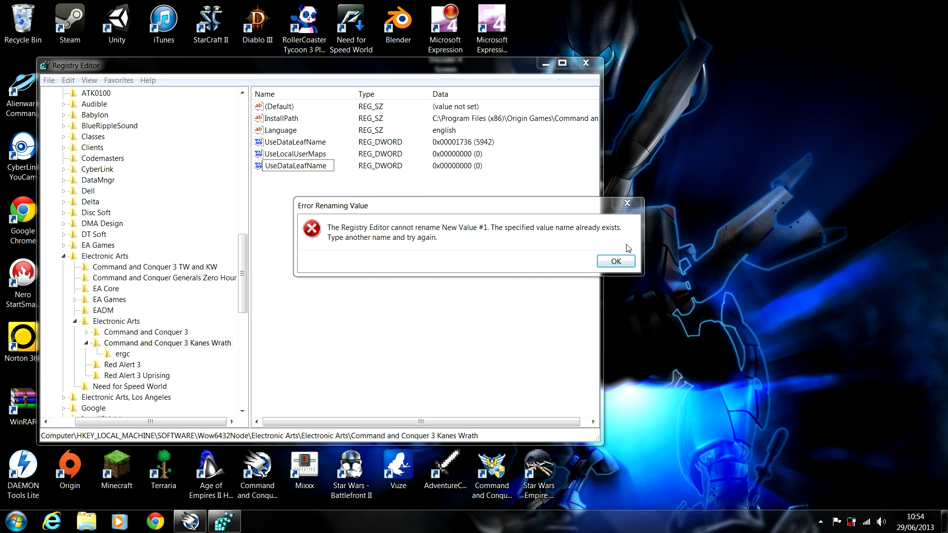
pyautogui.click(616, 262)
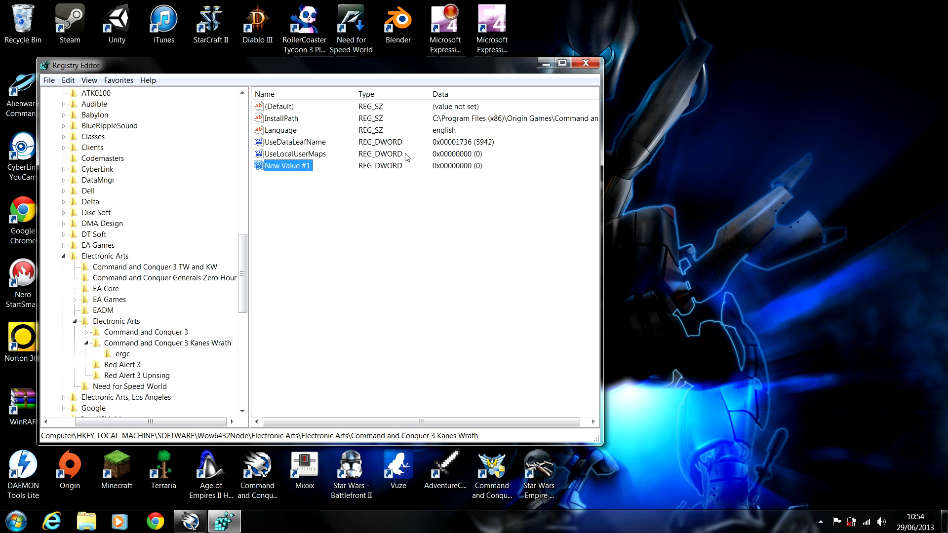
# Step: Delete the stray New Value #1 from the Kanes Wrath key
pyautogui.rightClick(284, 164)
pyautogui.click(323, 196)
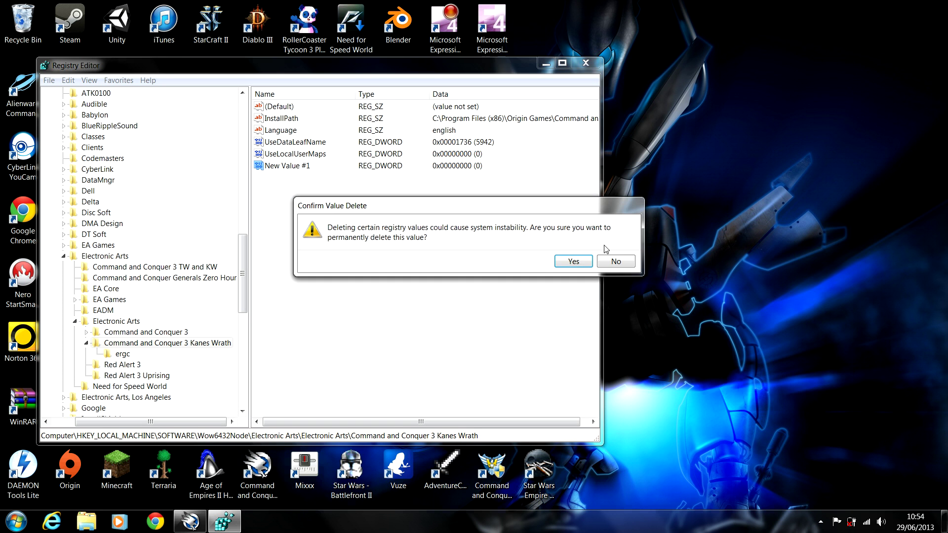
pyautogui.click(570, 260)
# Step: Check that UseDataLeafName's data is 1736 and keep it unchanged
pyautogui.press('Up')
pyautogui.press('Return')
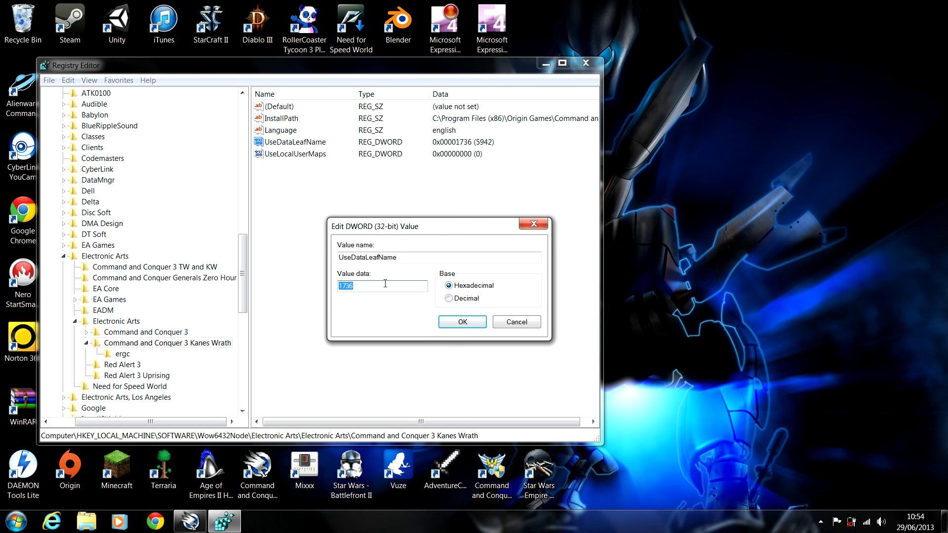
pyautogui.click(354, 284)
pyautogui.click(459, 324)
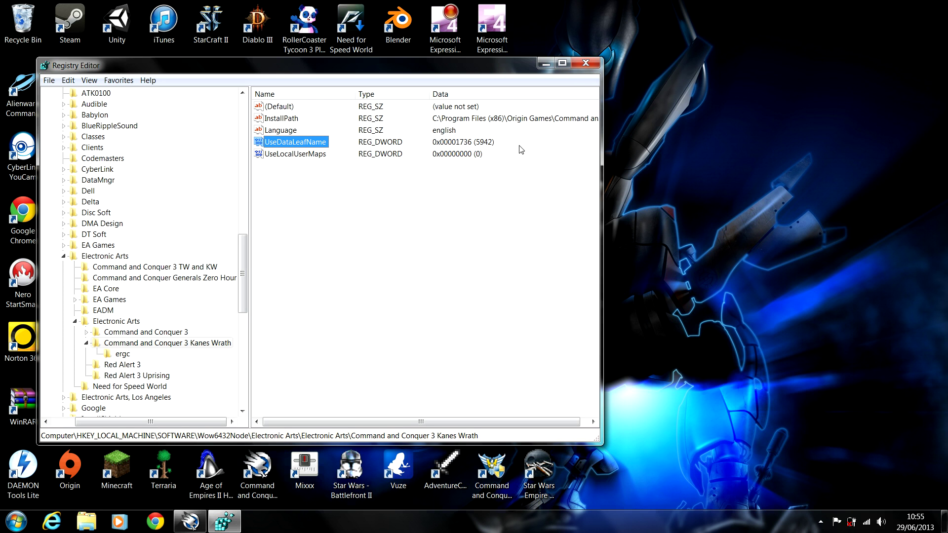
# Step: Confirm UseLocalUserMaps holds data 0 and close its edit dialog
pyautogui.click(345, 157)
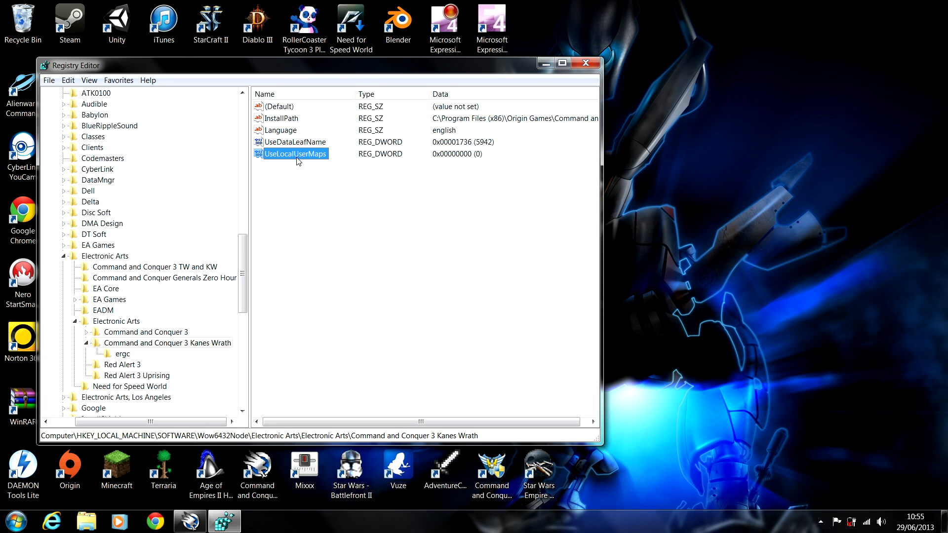
pyautogui.doubleClick(299, 155)
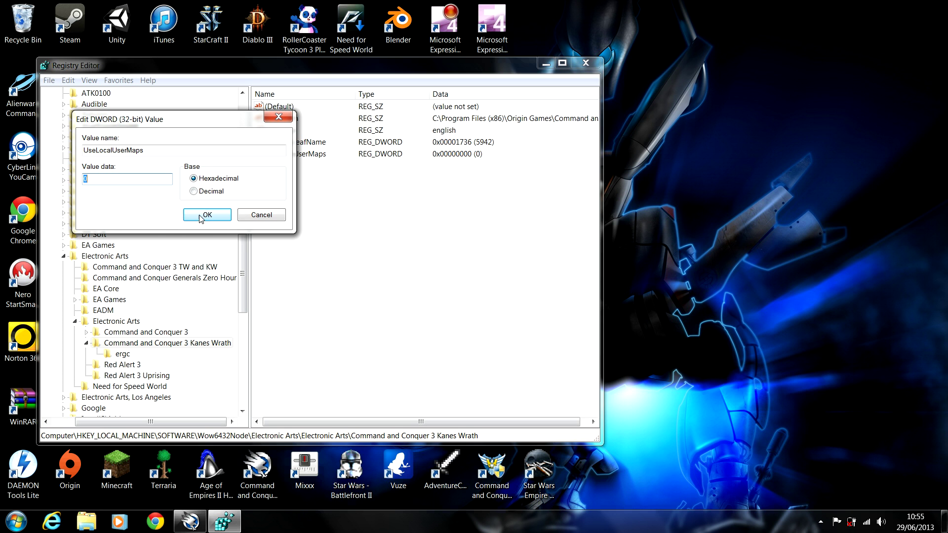
pyautogui.click(220, 214)
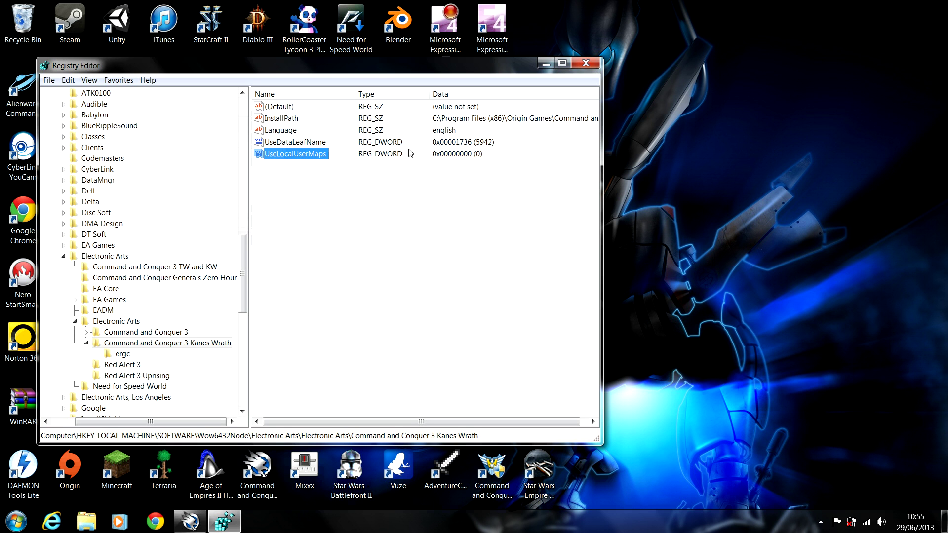
# Step: Review the Command and Conquer 3 and Kanes Wrath keys, then close Registry Editor
pyautogui.click(142, 335)
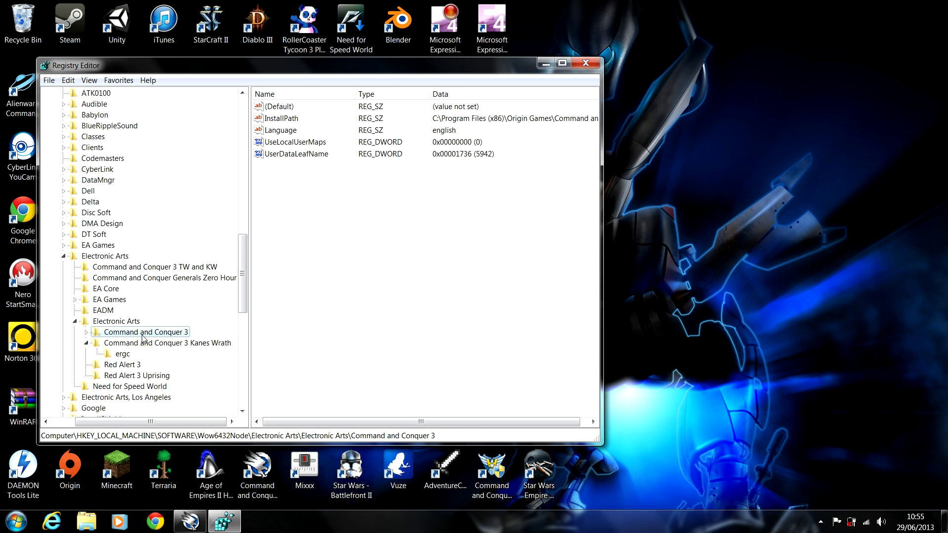
pyautogui.click(172, 343)
pyautogui.click(151, 344)
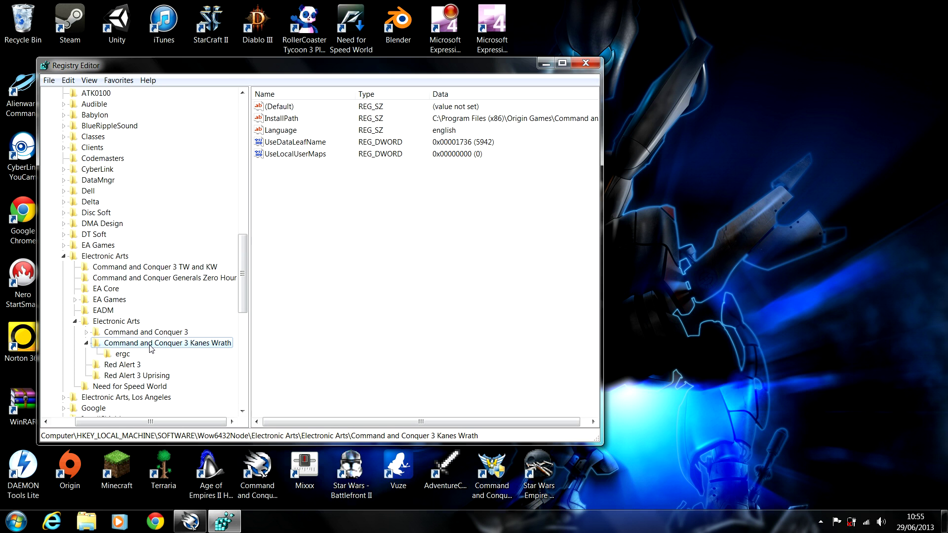
pyautogui.click(589, 64)
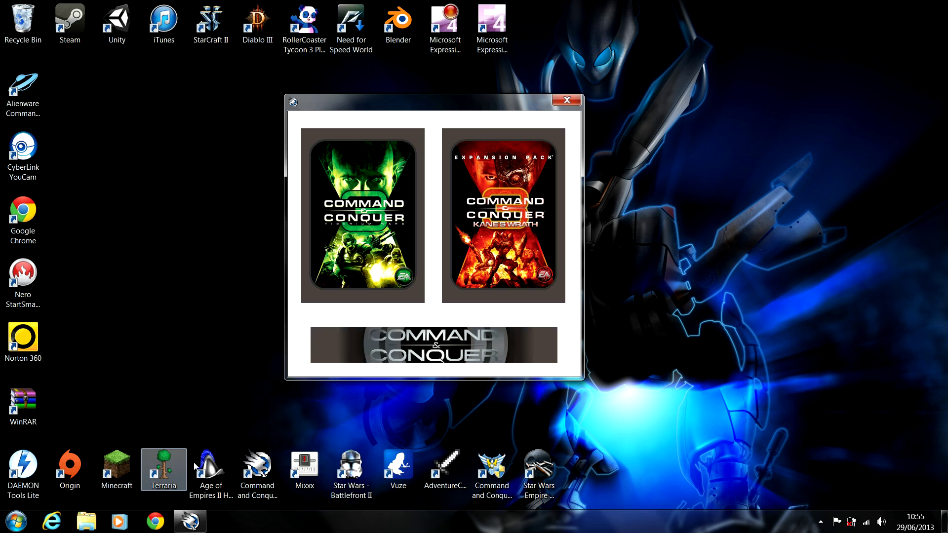
pyautogui.click(820, 524)
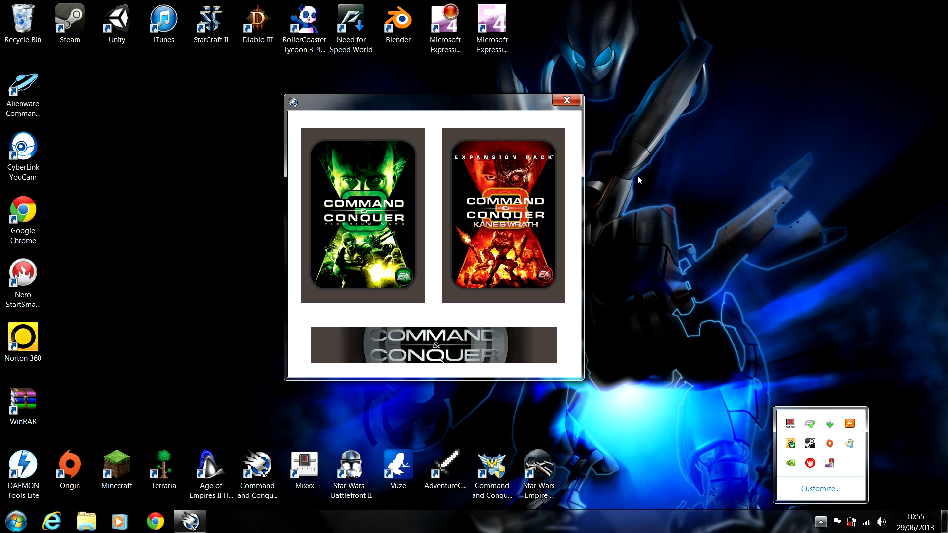
pyautogui.click(748, 244)
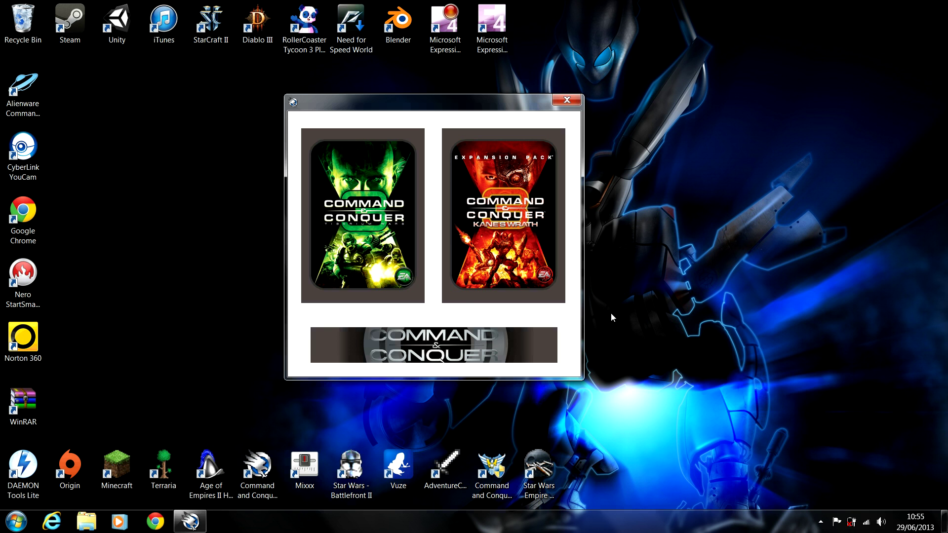
pyautogui.click(820, 522)
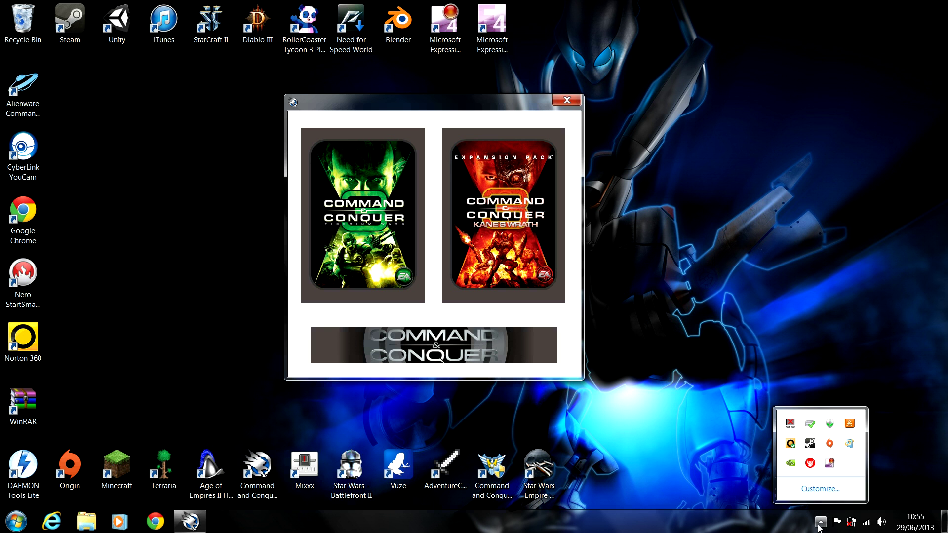
pyautogui.rightClick(829, 462)
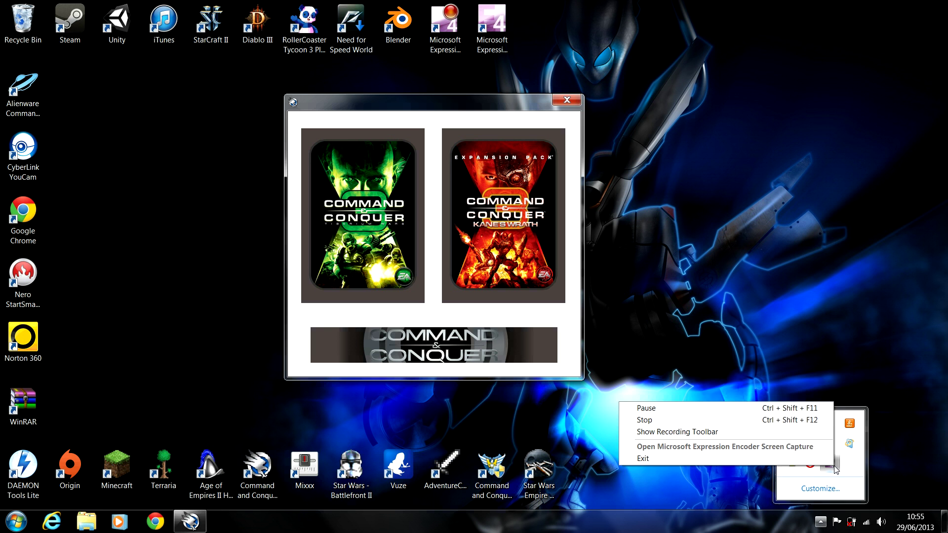